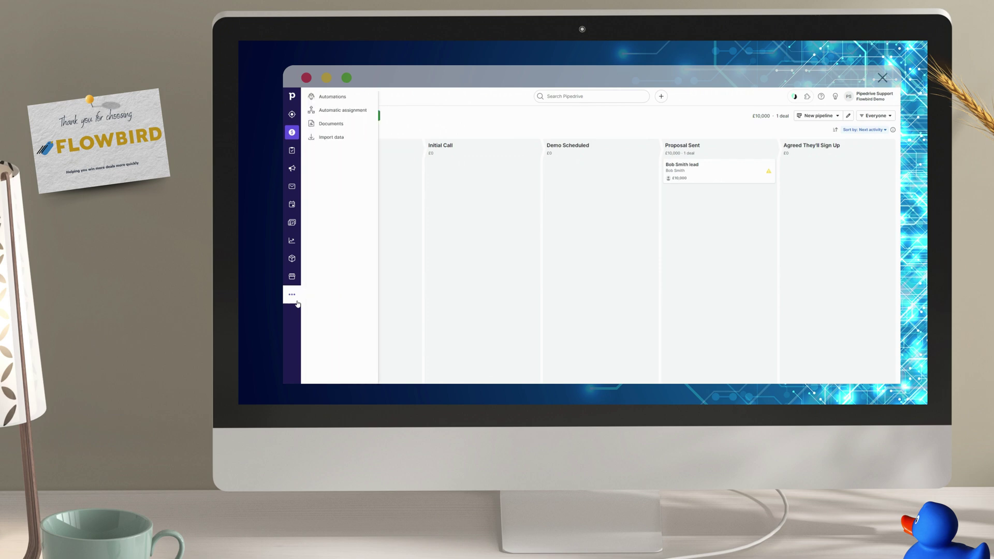
# Go to Pipedrive's Import data page from the More (…) sidebar menu
pyautogui.click(331, 137)
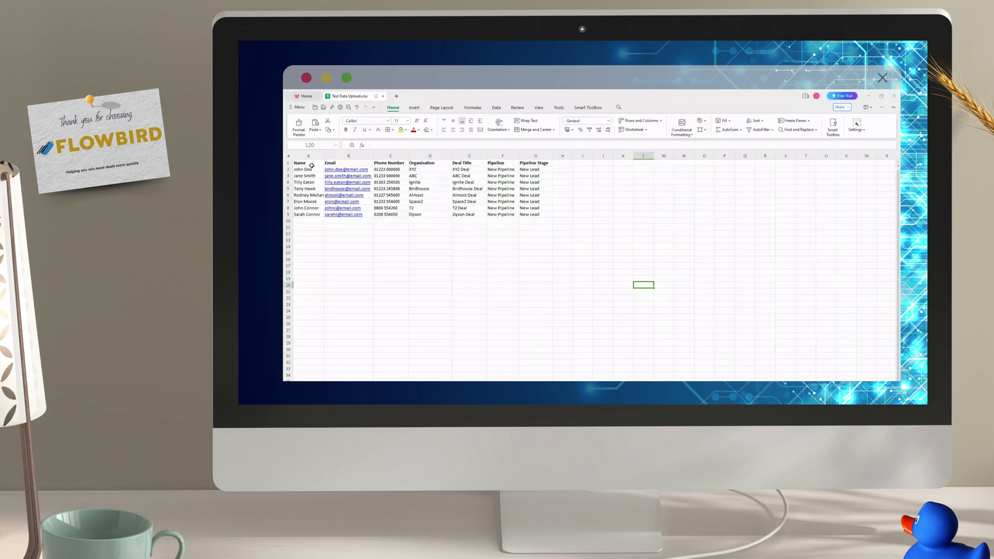
pyautogui.click(315, 164)
pyautogui.click(345, 163)
pyautogui.click(392, 163)
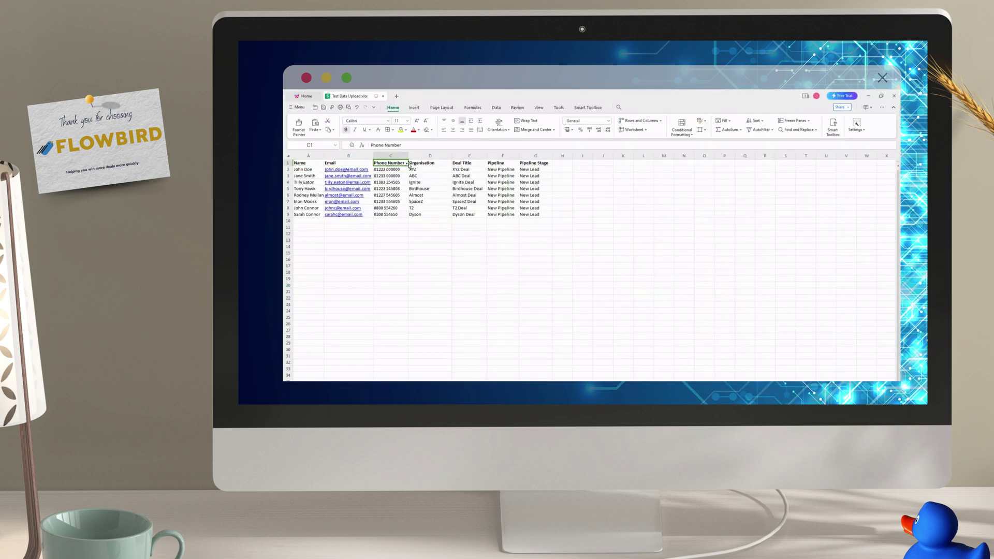
pyautogui.click(435, 163)
pyautogui.click(466, 163)
pyautogui.click(500, 163)
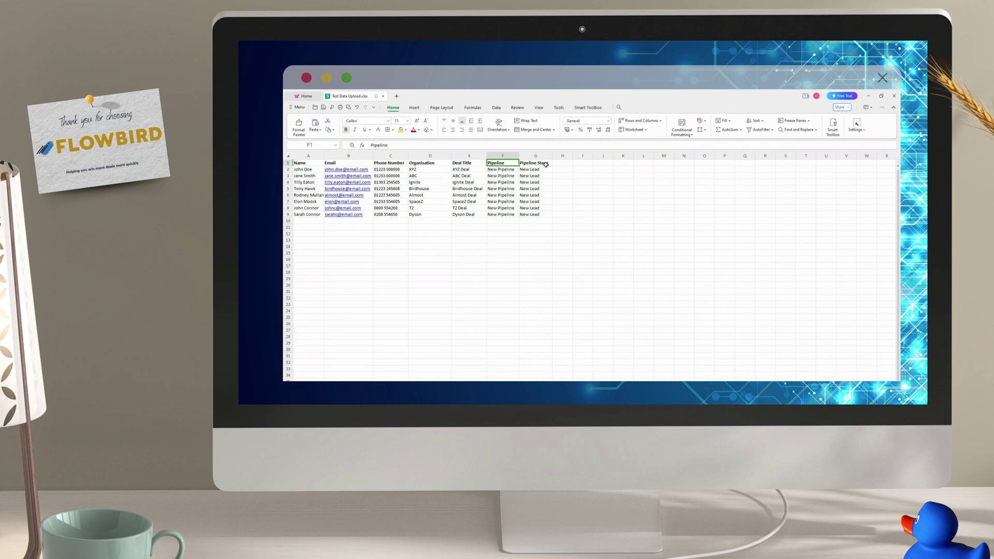
pyautogui.click(550, 162)
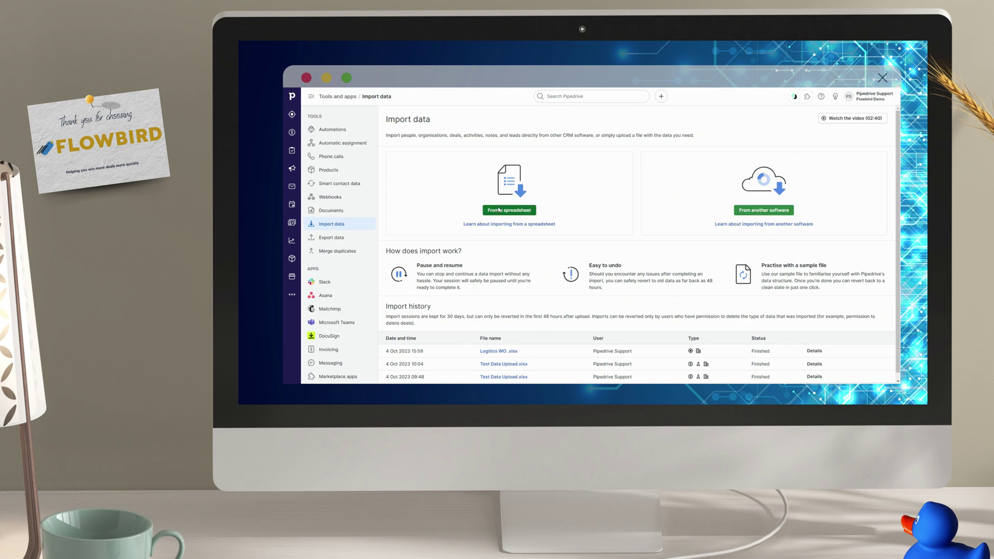
# Import from a spreadsheet by uploading the Test Data Upload.xlsx file
pyautogui.click(500, 211)
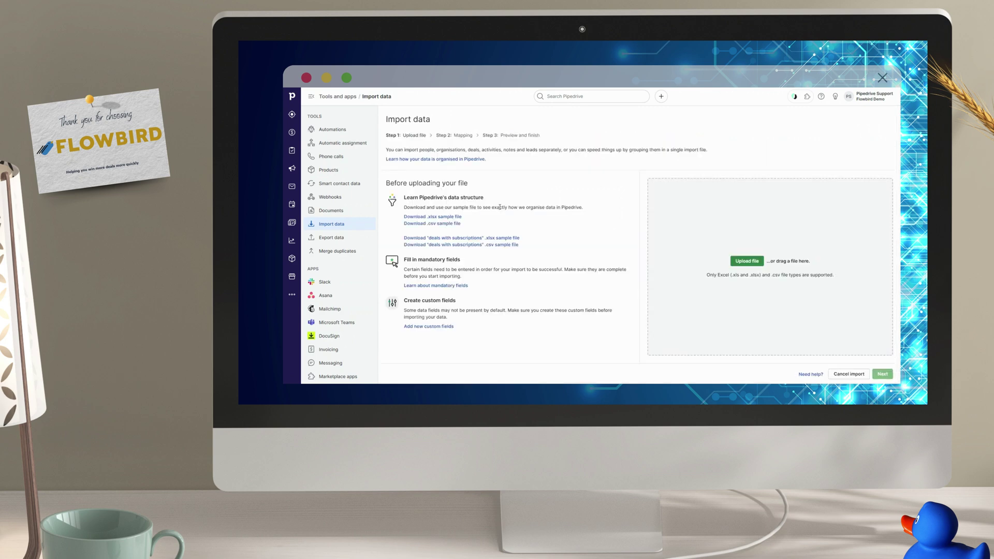
pyautogui.click(746, 261)
pyautogui.click(462, 125)
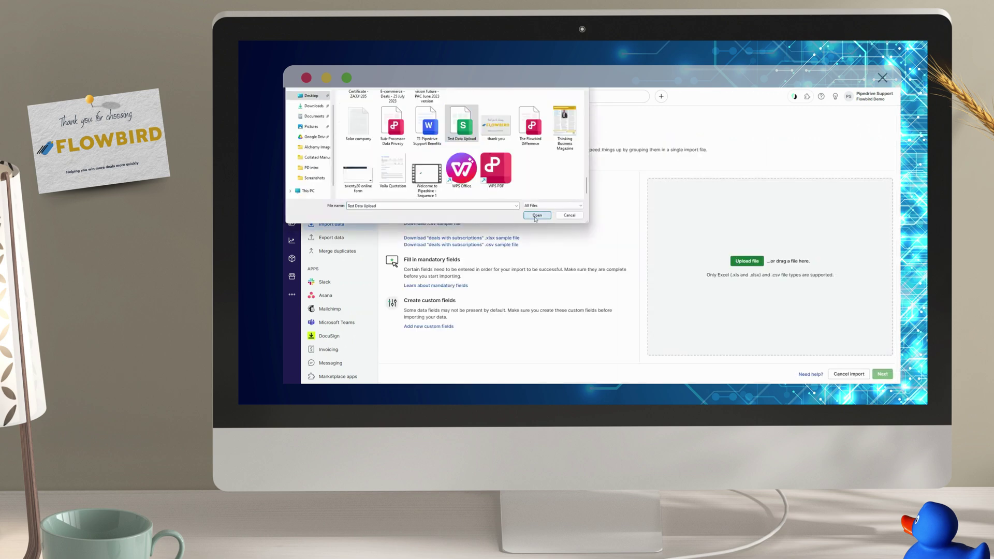
pyautogui.click(536, 216)
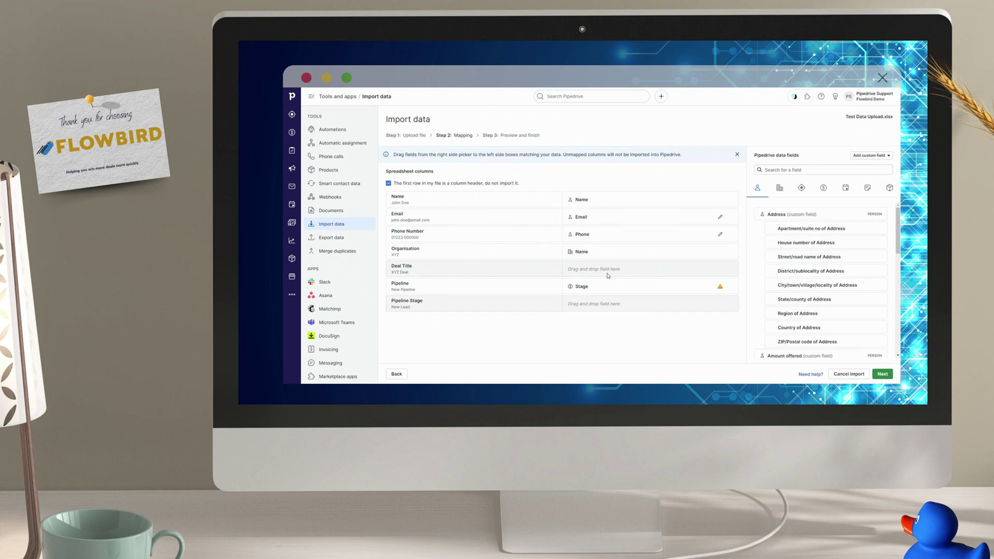
# Find the deal Title field by searching 'tit' and map it to the Deal Title column
pyautogui.click(824, 187)
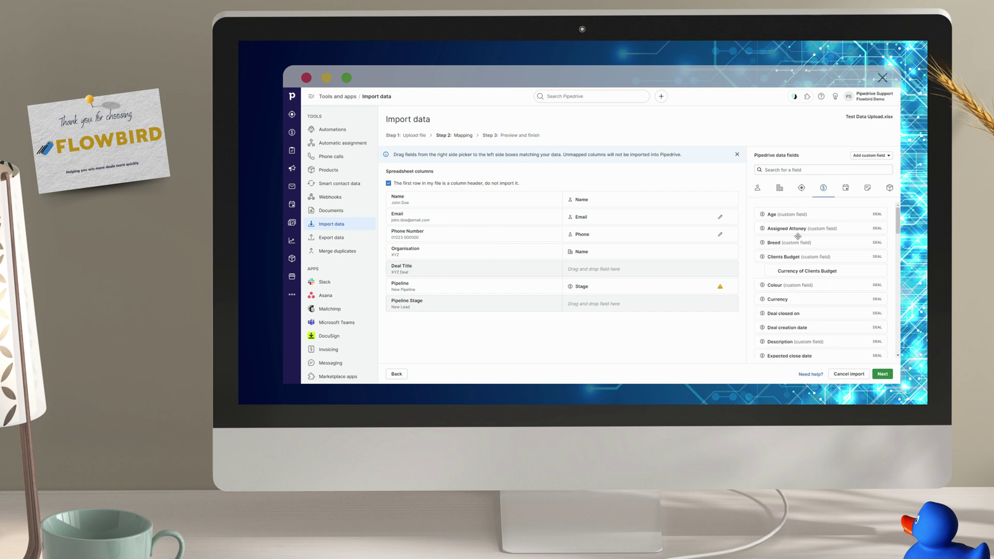
pyautogui.click(796, 170)
pyautogui.write('tit')
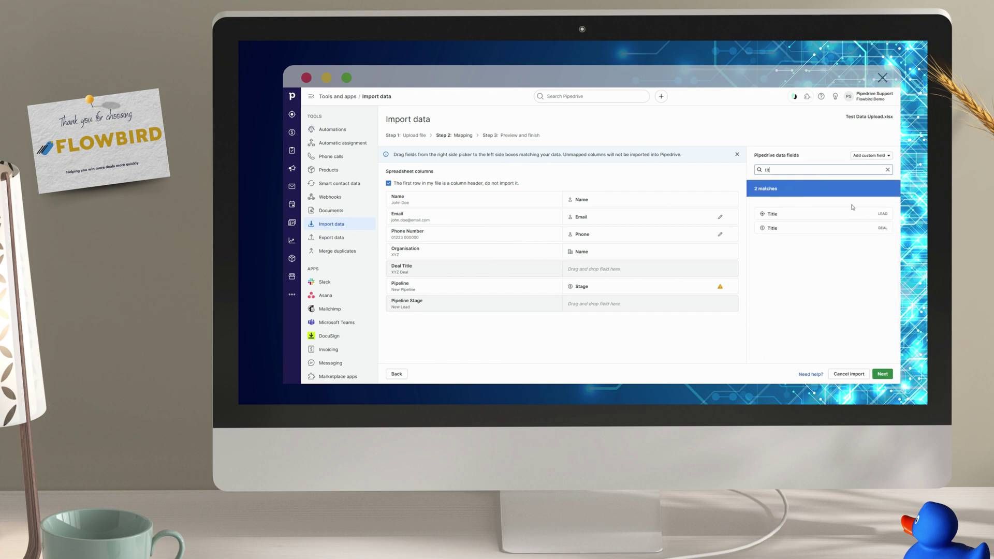
pyautogui.moveTo(823, 228); pyautogui.dragTo(621, 269)
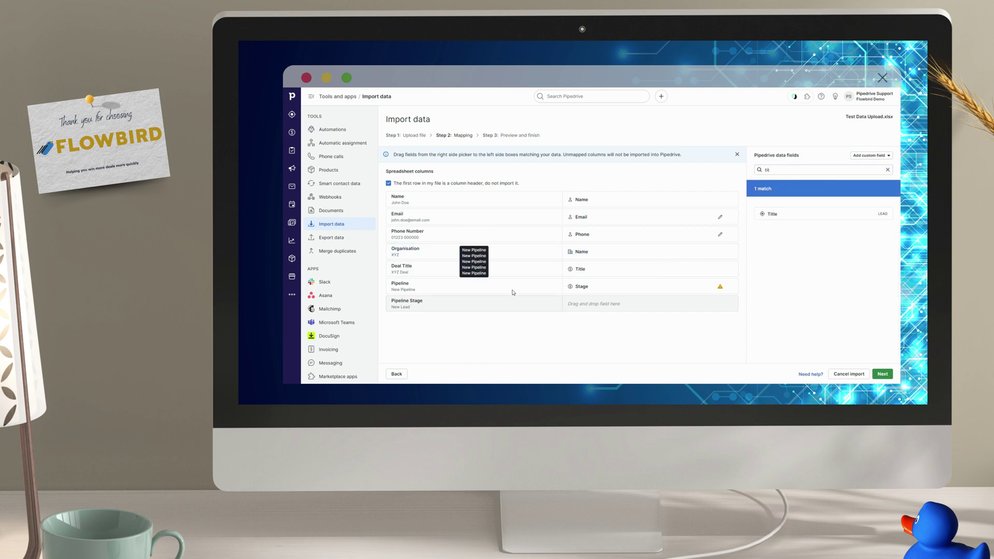
# Assign the New Pipeline value to the New Lead stage and save the stage mapping
pyautogui.click(720, 286)
pyautogui.scroll(-5, 645, 249)
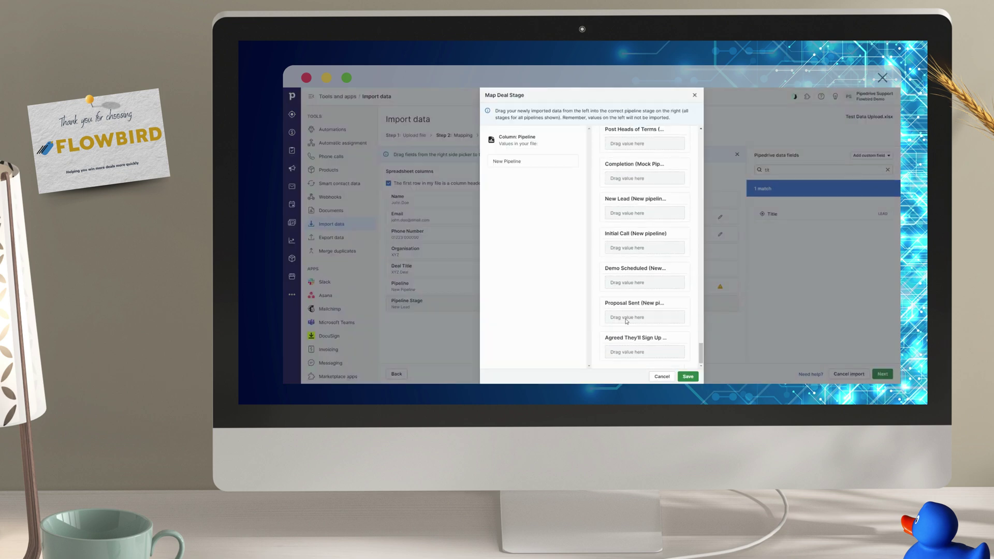
pyautogui.moveTo(534, 162); pyautogui.dragTo(631, 215)
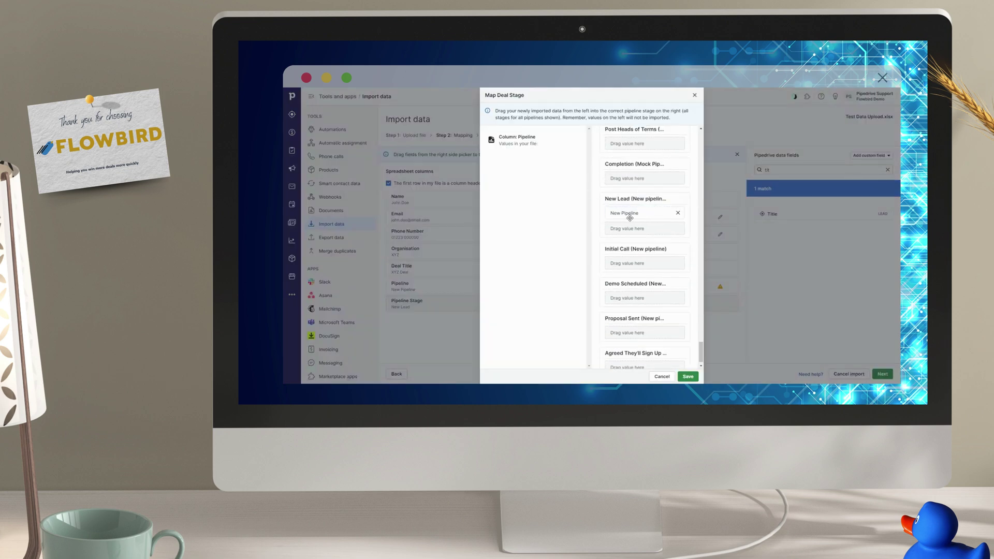
pyautogui.click(689, 378)
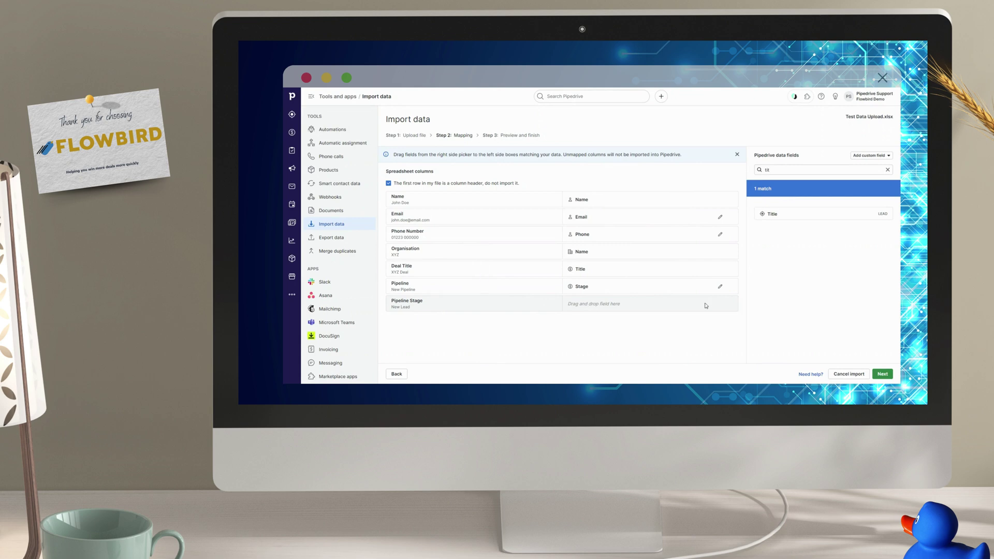
# Preview and start the import, then view the imported deals on the Deals pipeline board
pyautogui.click(882, 373)
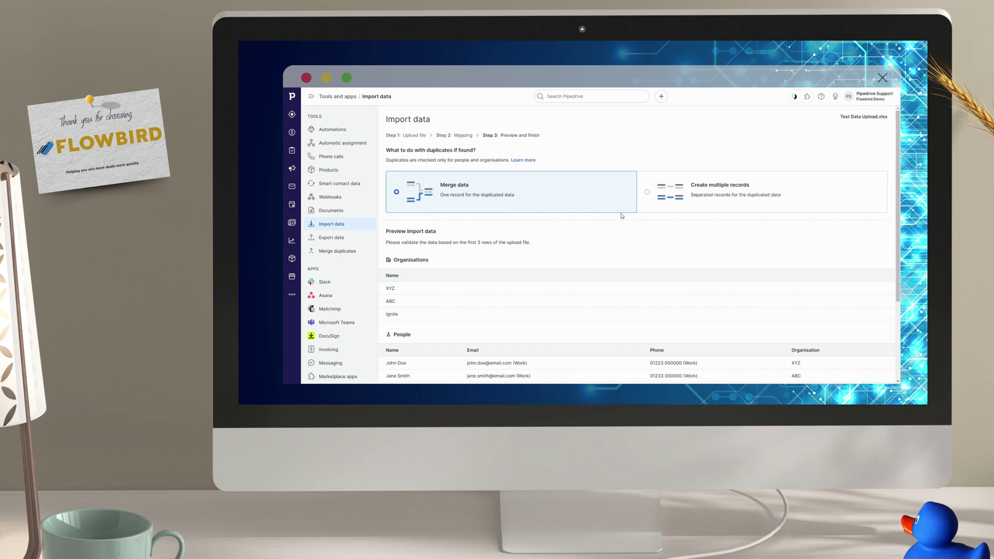
pyautogui.scroll(-2, 474, 206)
pyautogui.scroll(-2, 435, 234)
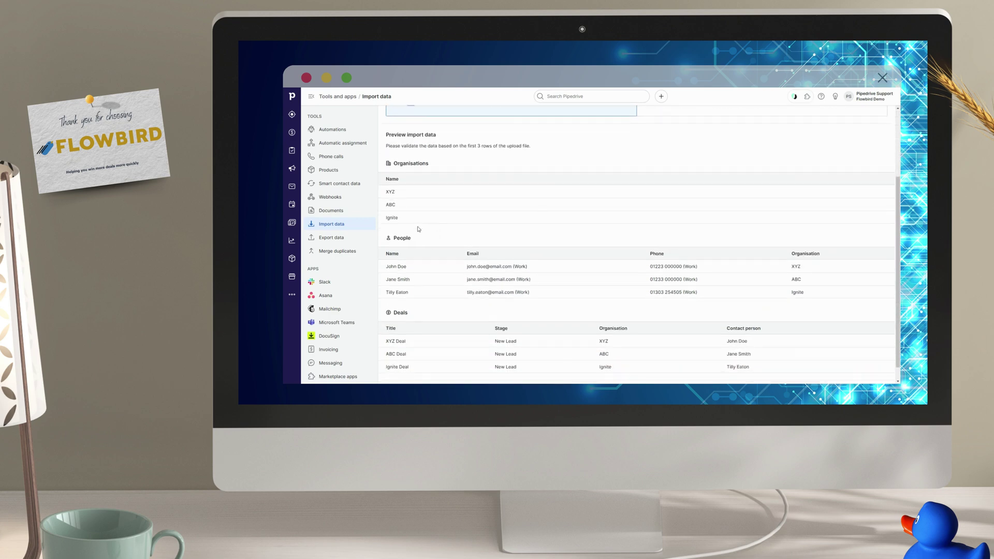
pyautogui.scroll(-1, 418, 228)
pyautogui.click(868, 374)
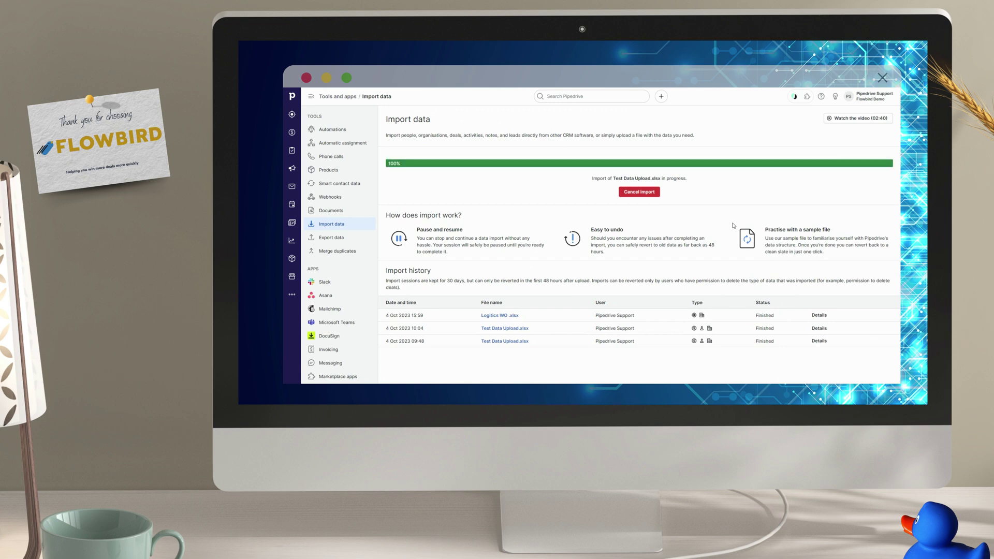
pyautogui.click(292, 132)
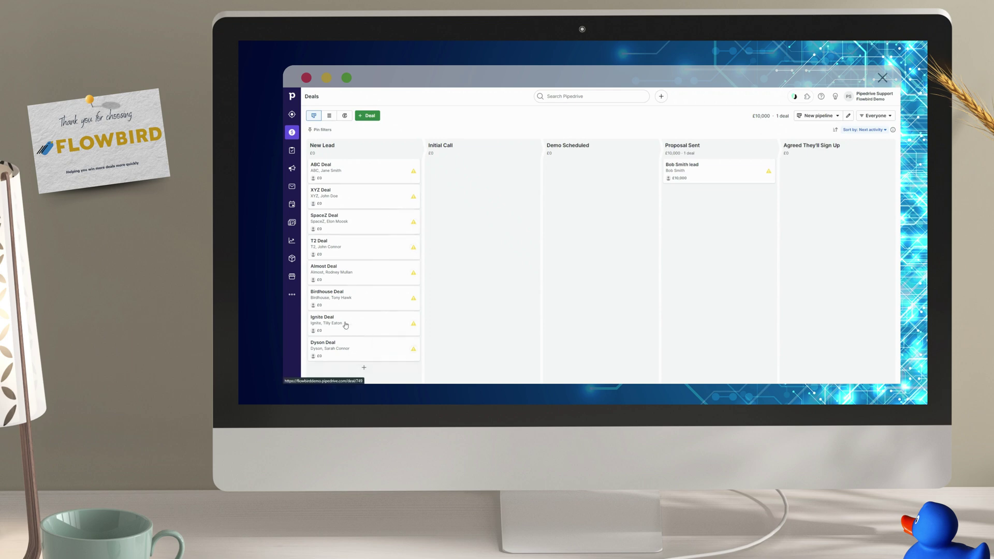
pyautogui.click(345, 284)
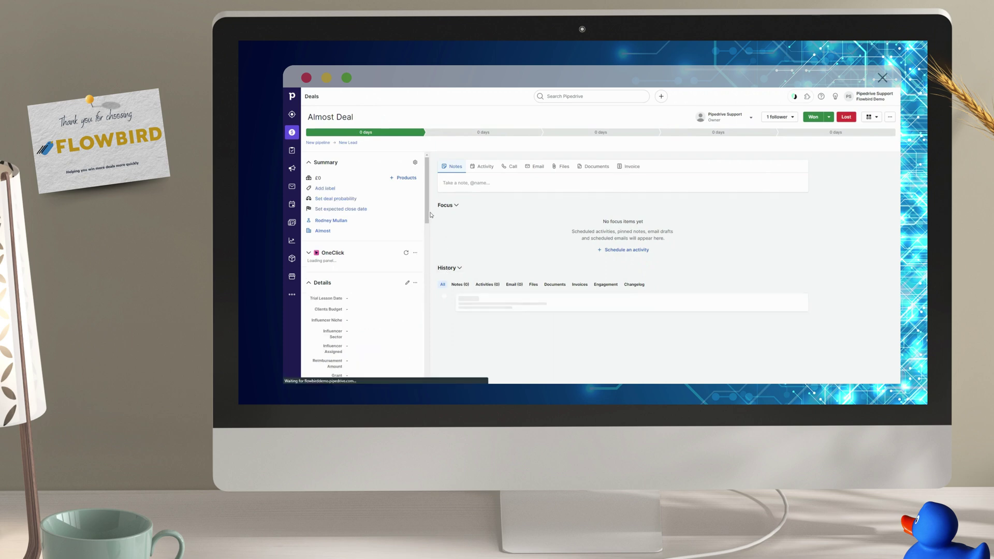
pyautogui.scroll(-4, 427, 244)
pyautogui.scroll(-3, 426, 244)
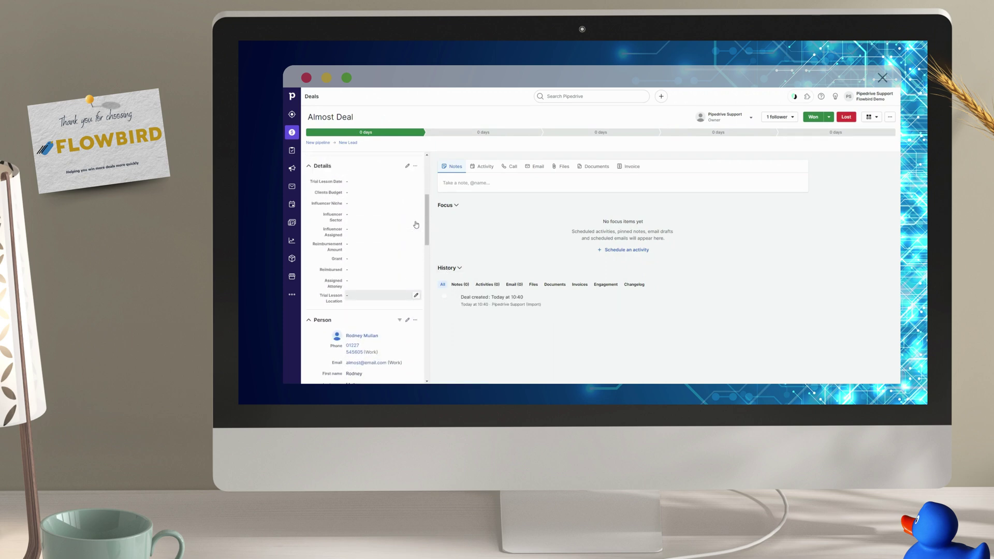
pyautogui.scroll(8, 371, 246)
pyautogui.click(291, 133)
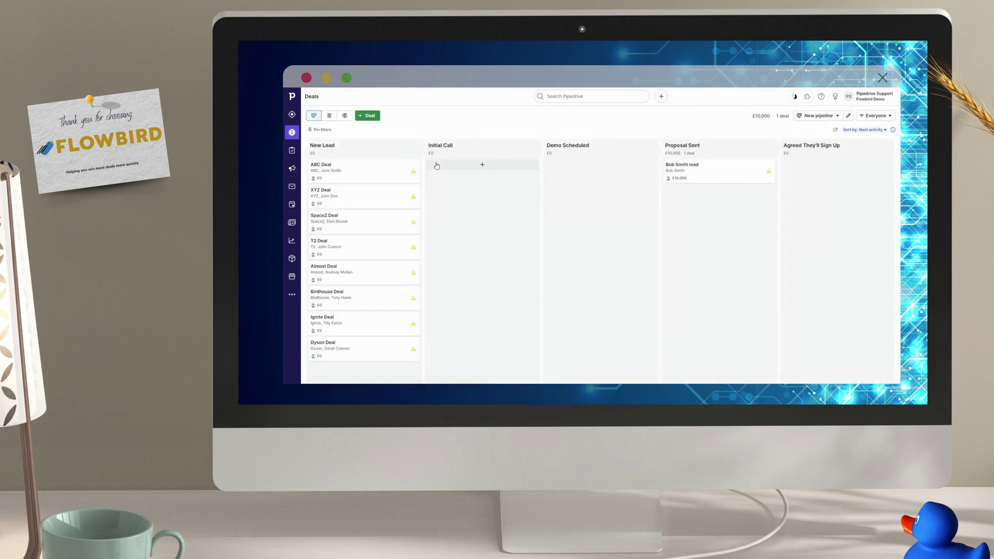